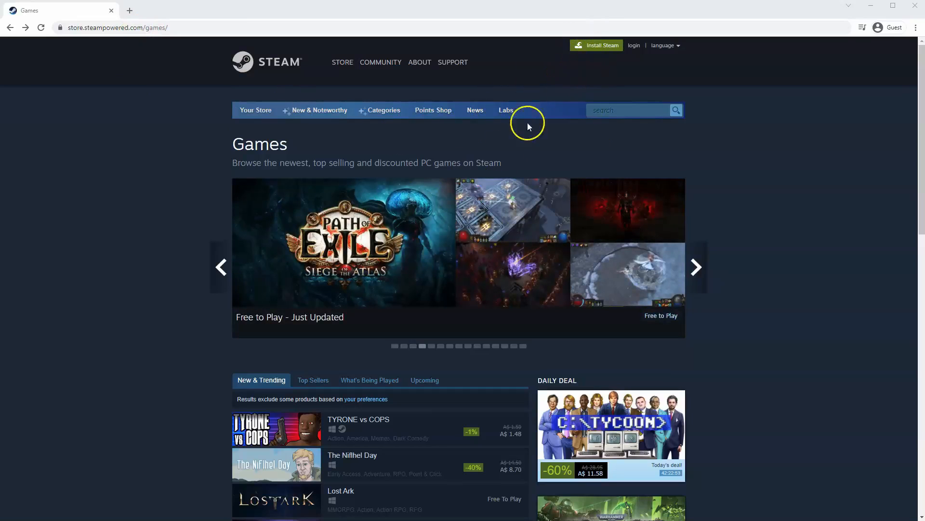
- Download and run the Steam installer (SteamSetup.exe) from the Steam website
click(594, 50)
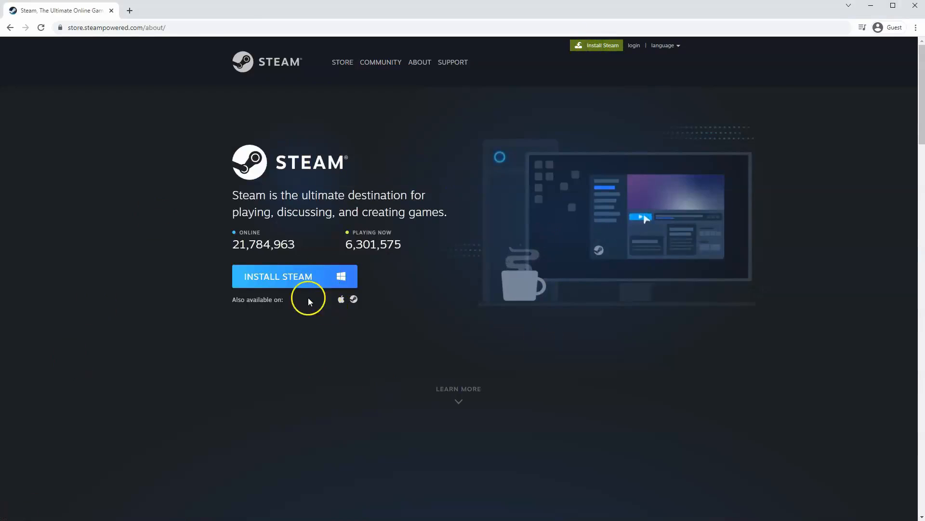
click(284, 275)
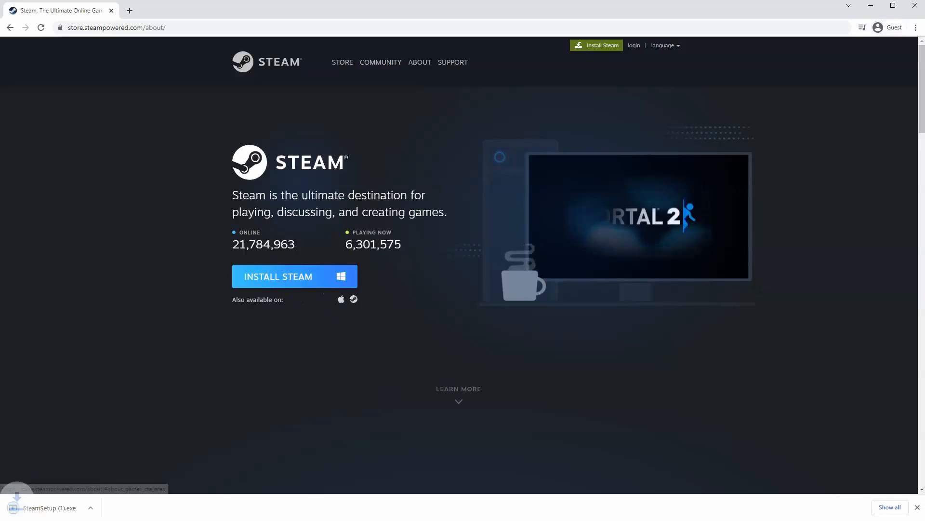
click(60, 512)
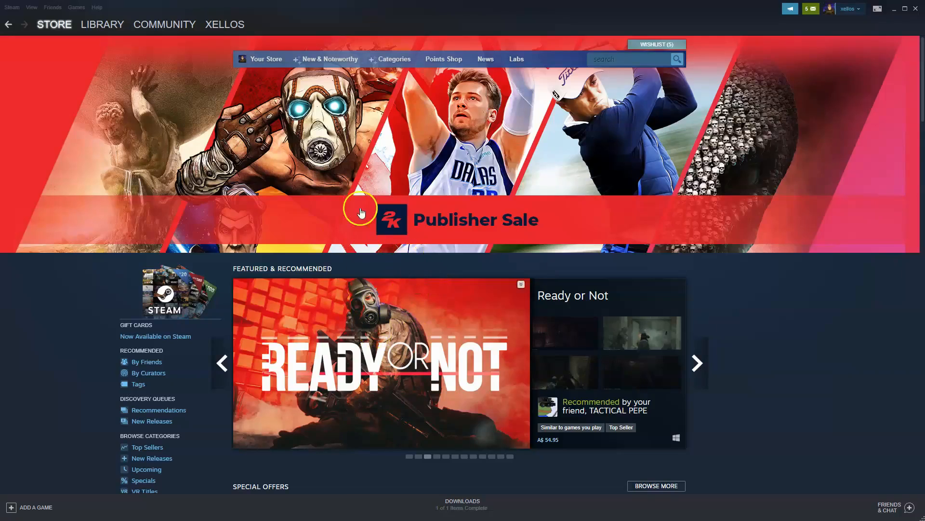
mouse_move(55, 25)
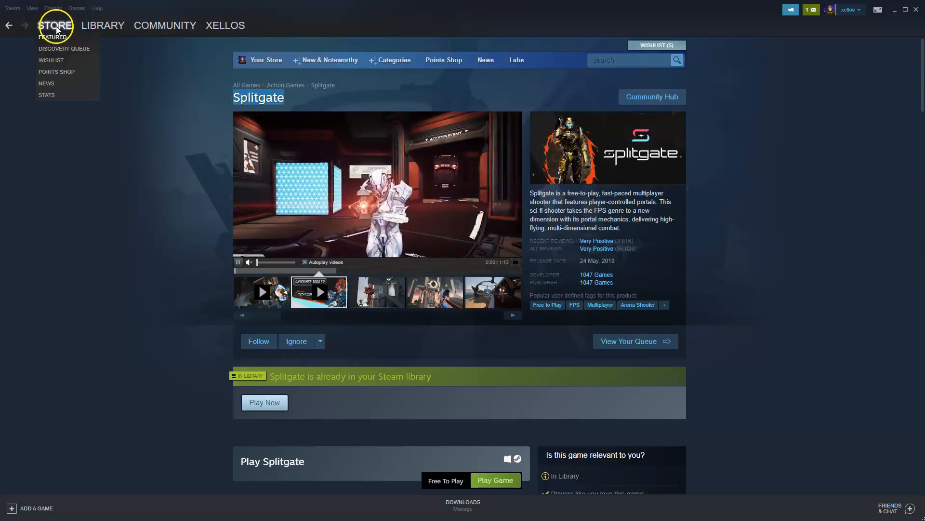
- Return to the Steam Store front page to search for Splitgate
click(62, 28)
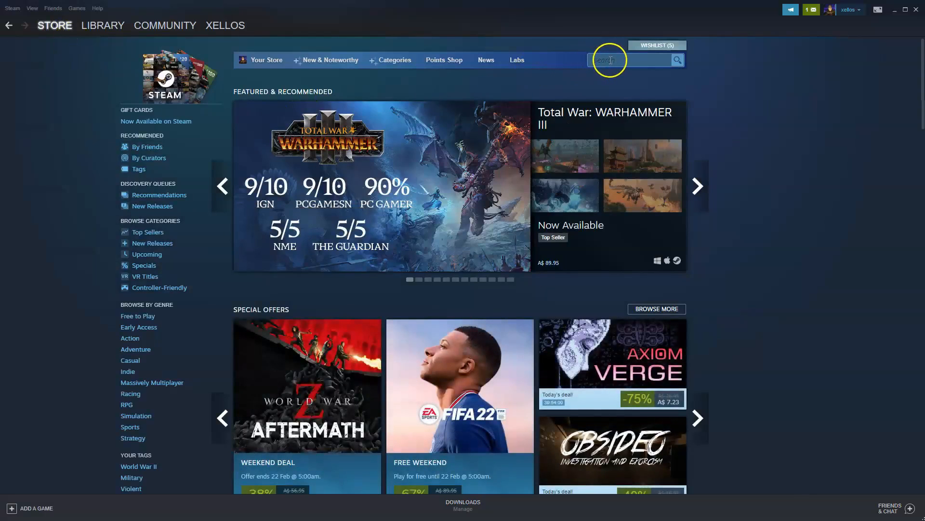
text(Splitgate)
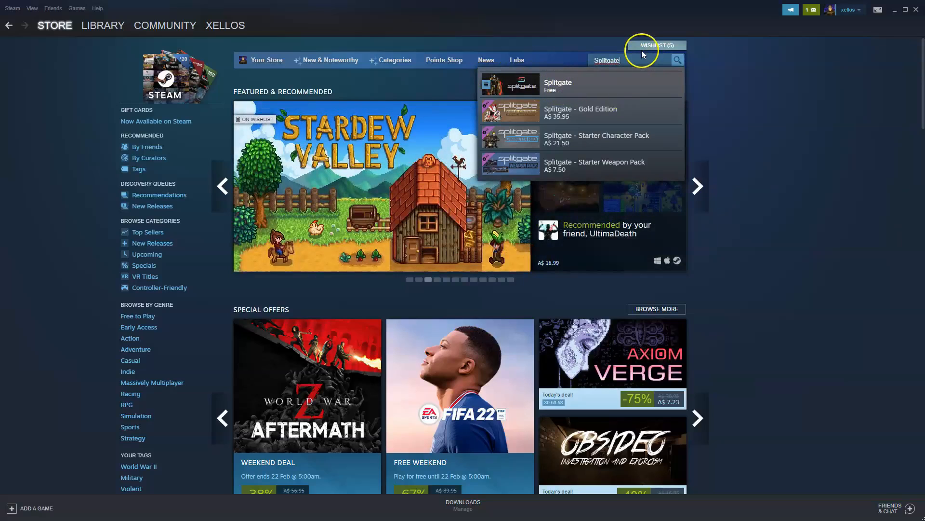
- Open the Splitgate store page from the search results, showing its Play Game section
key(Return)
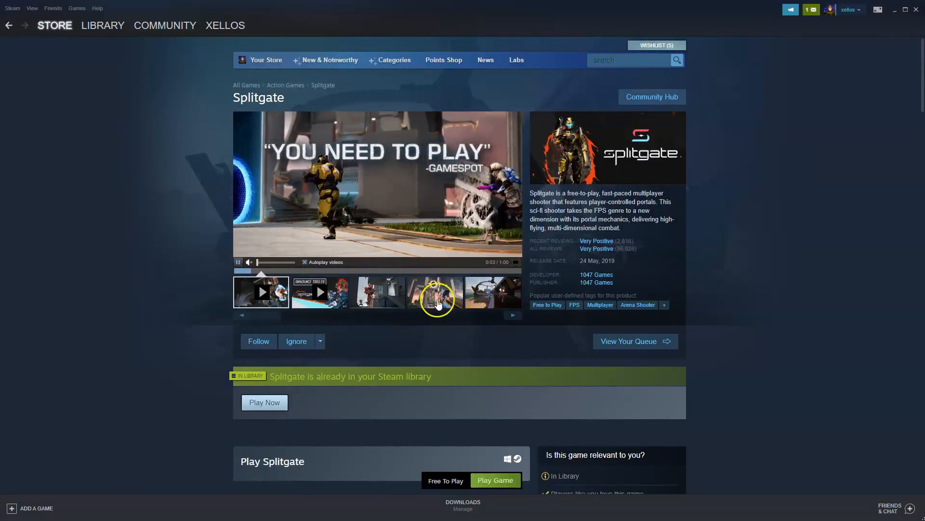
scroll(441, 301, down, 2)
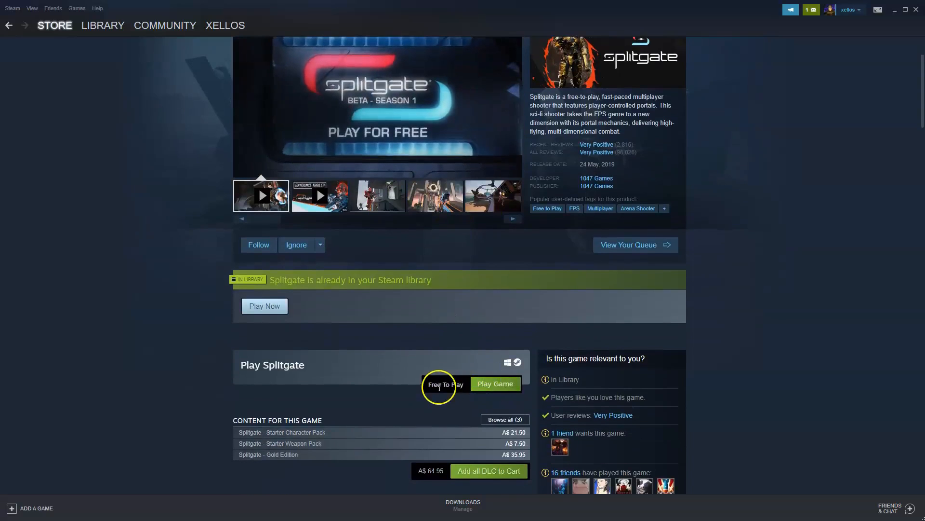